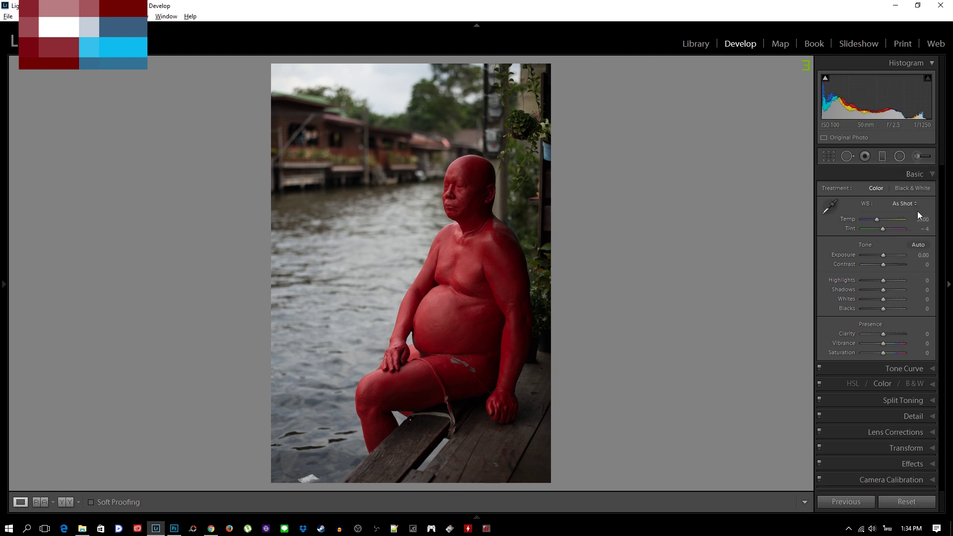
Set up an Adjustment Brush with Exposure 0.00, Saturation -100 and Size 17.
left_click(921, 157)
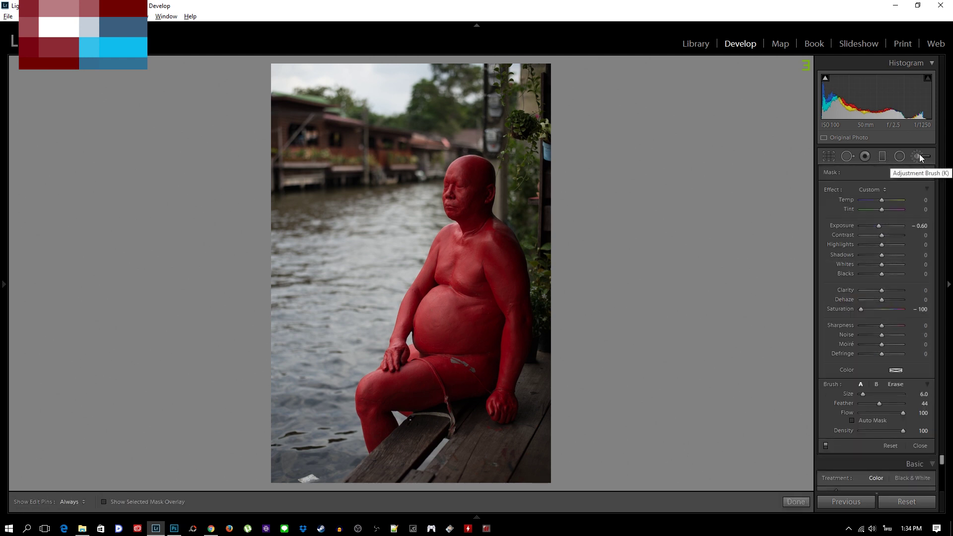
double_click(878, 225)
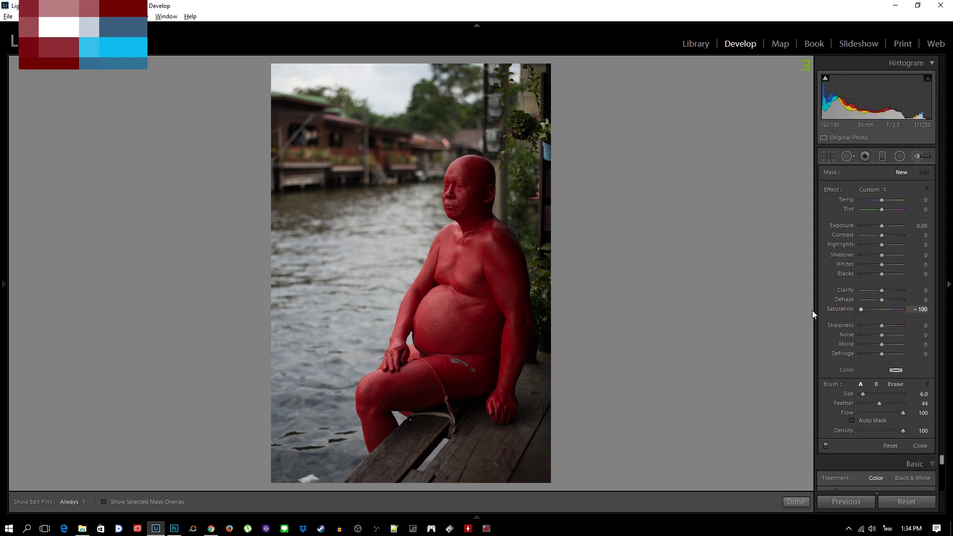
scroll(404, 318, "up", 5)
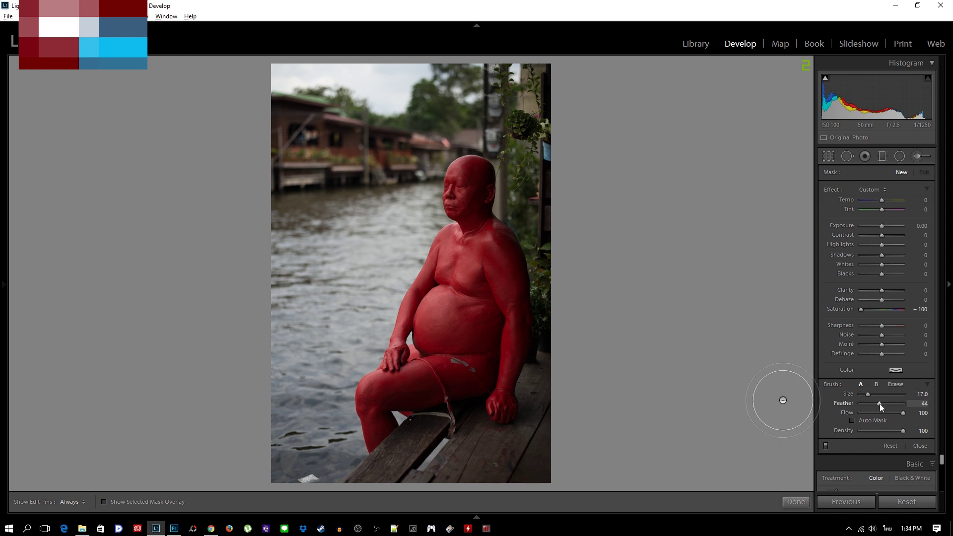
Set the brush Feather to 29.
left_click_drag(880, 403, 871, 403)
left_click_drag(872, 403, 874, 404)
left_click_drag(874, 403, 874, 403)
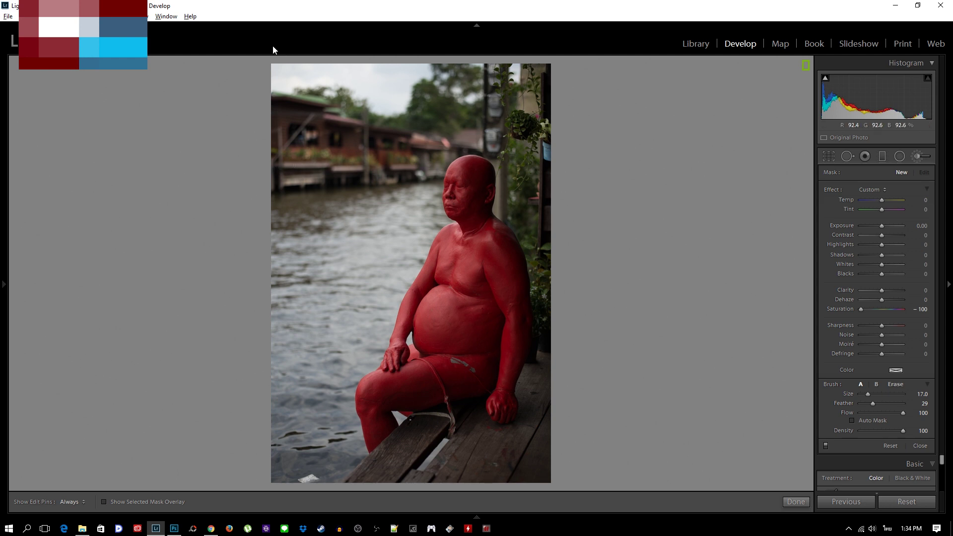
Paint the desaturating brush over the background houses around the man.
key("h")
left_click_drag(299, 79, 318, 154)
left_click_drag(313, 79, 381, 68)
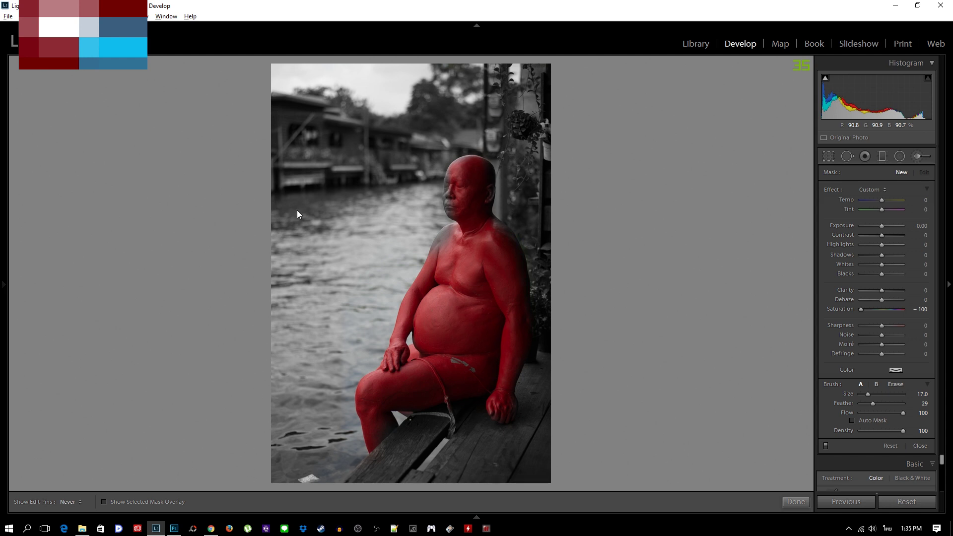
Zoom in on the man's face, then back out to the whole photo.
key("h")
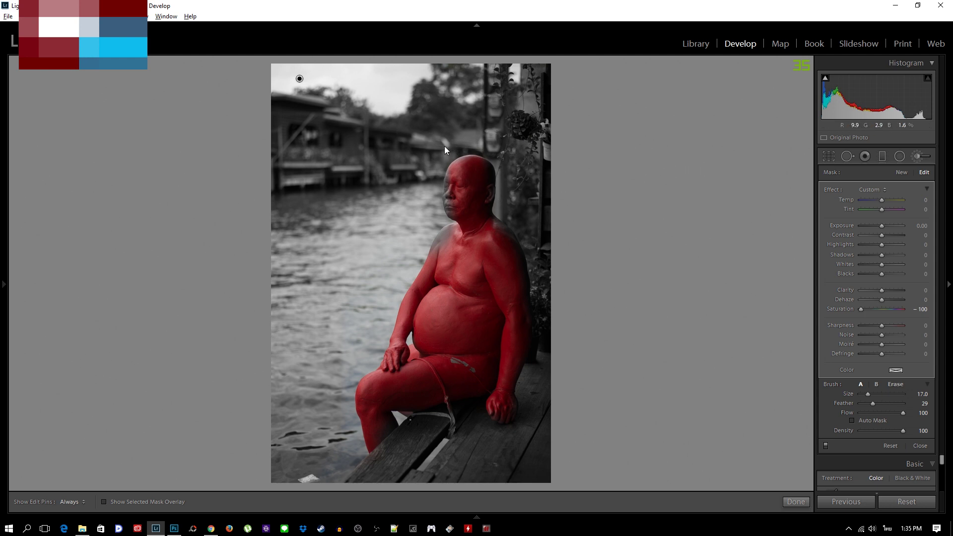
left_click(462, 185)
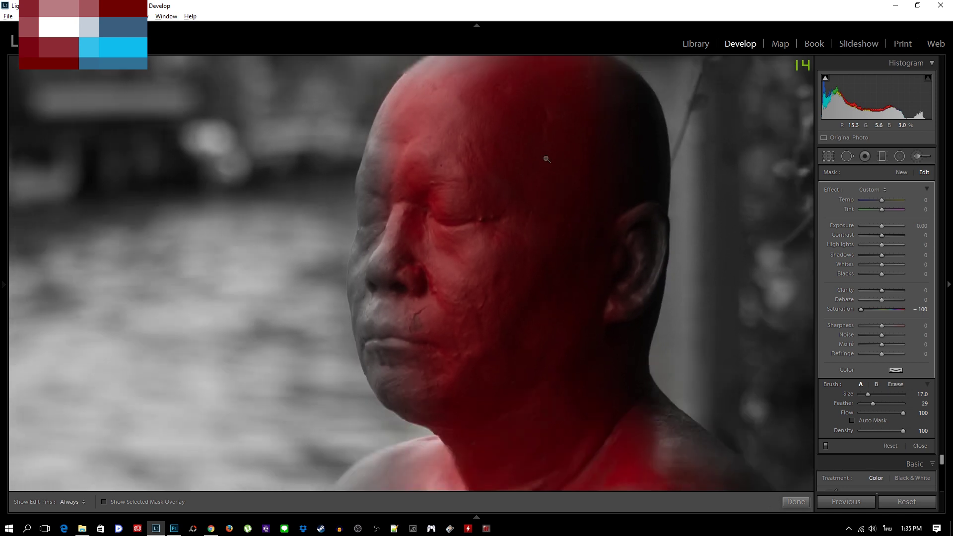
left_click(546, 159)
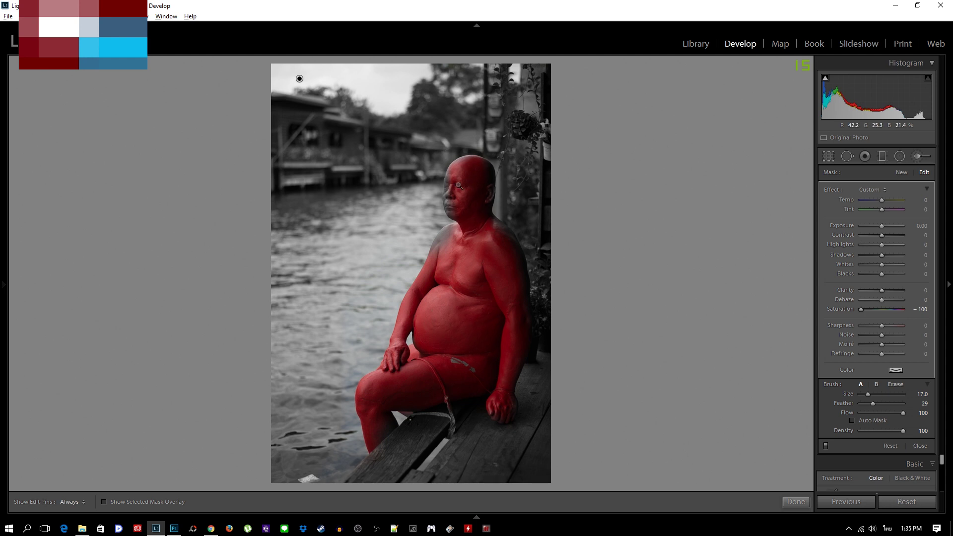
Zoom to 1:1 on the head, shrink the brush to size 5 and switch to Erase.
key("z")
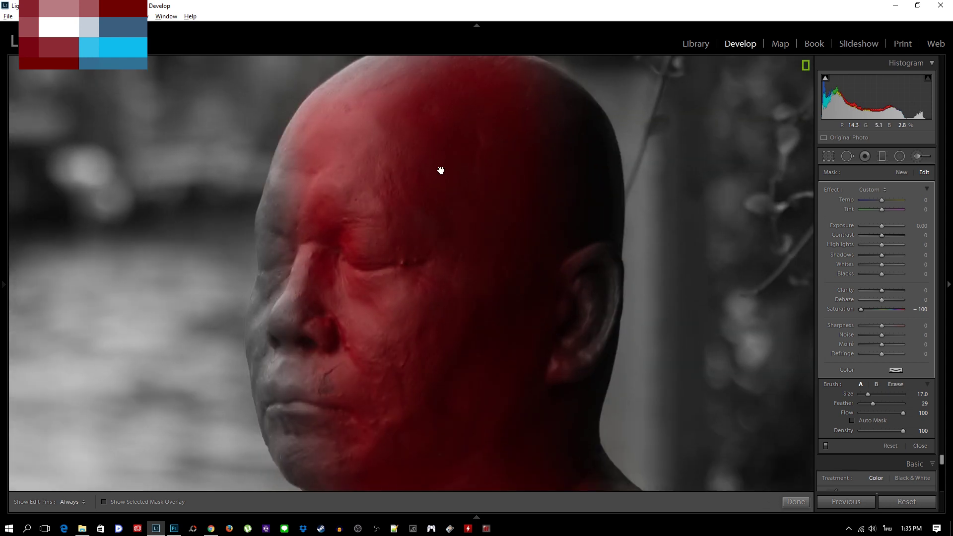
key("bracketleft")
key("bracketleft")
key("bracketleft")
key("bracketleft")
key("bracketleft")
key("bracketleft")
key("alt")
key("alt")
key("h")
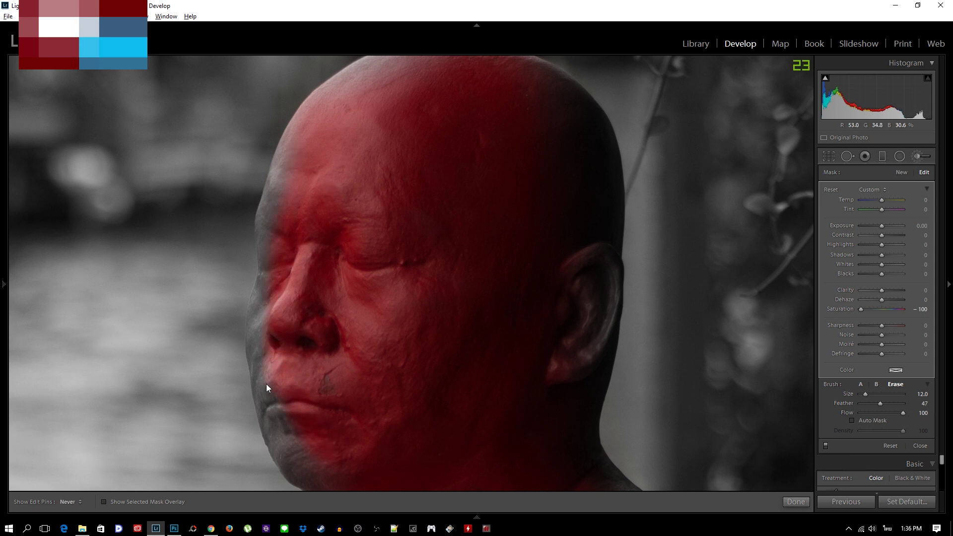
Erase the desaturation along the face's left edge between nose and chin.
key("h")
key("bracketleft")
key("bracketleft")
key("bracketleft")
key("h")
left_click_drag(277, 282, 269, 417)
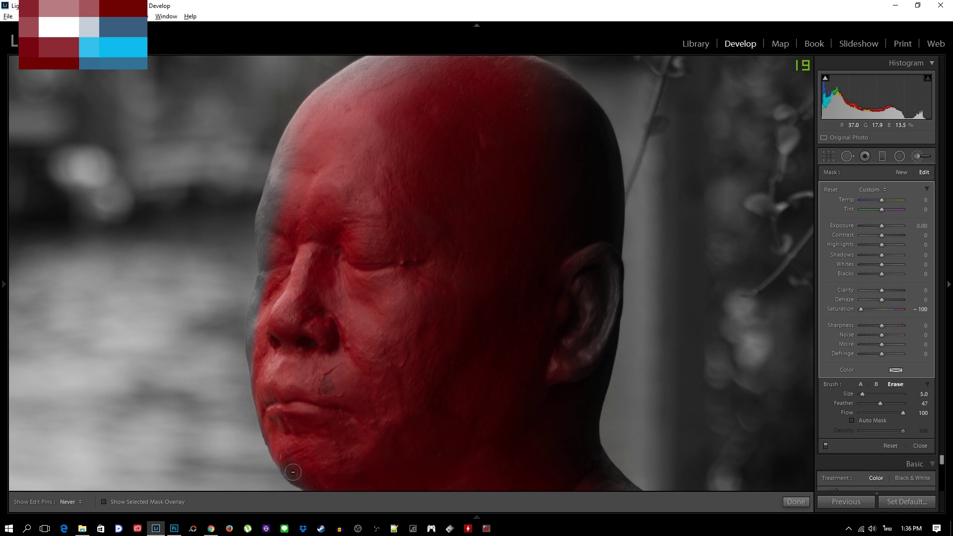
mouse_move(279, 419)
left_mouse_down()
mouse_move(257, 296)
mouse_move(259, 394)
left_mouse_up()
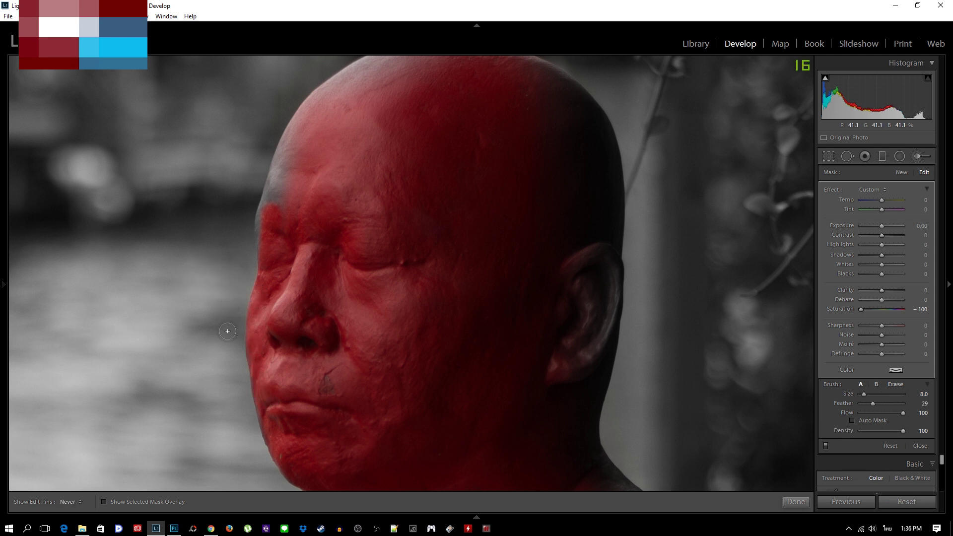
Return the brush to painting and pan the close-up to the top of the head.
key("alt")
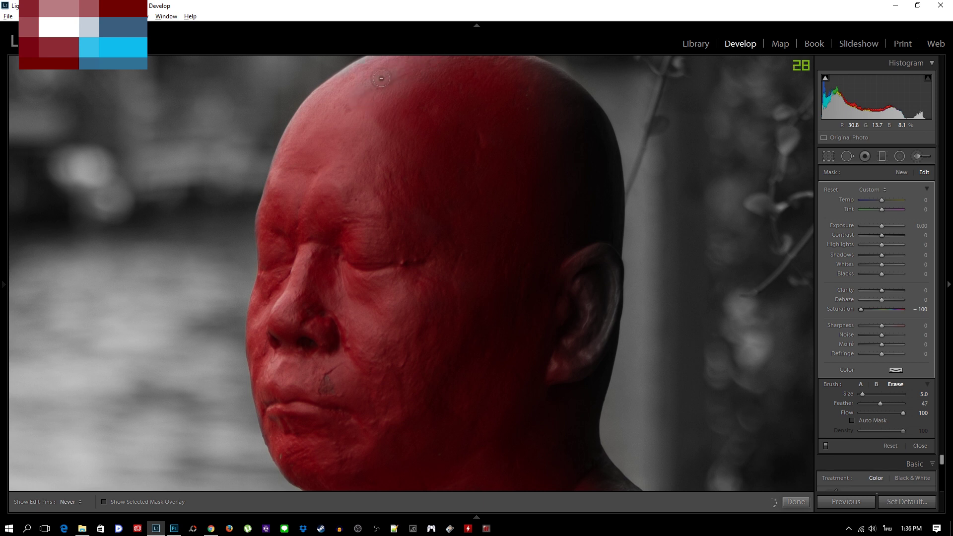
key("alt")
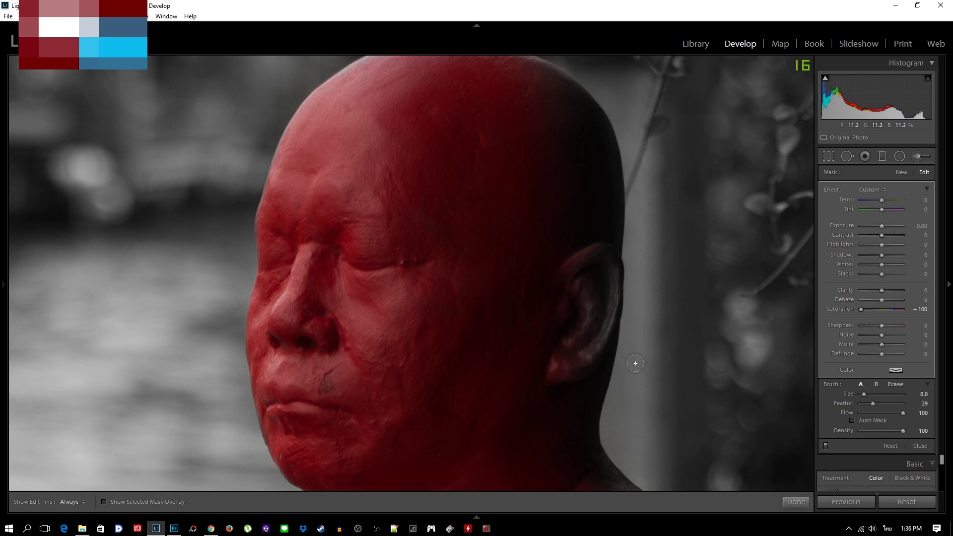
mouse_move(537, 202)
left_mouse_down()
mouse_move(517, 272)
mouse_move(472, 123)
mouse_move(482, 287)
mouse_move(460, 253)
left_mouse_up()
mouse_move(457, 296)
left_mouse_down()
mouse_move(554, 153)
mouse_move(360, 237)
mouse_move(349, 221)
mouse_move(372, 236)
mouse_move(485, 159)
mouse_move(335, 227)
mouse_move(362, 204)
mouse_move(351, 258)
mouse_move(351, 176)
mouse_move(362, 249)
mouse_move(423, 215)
left_mouse_up()
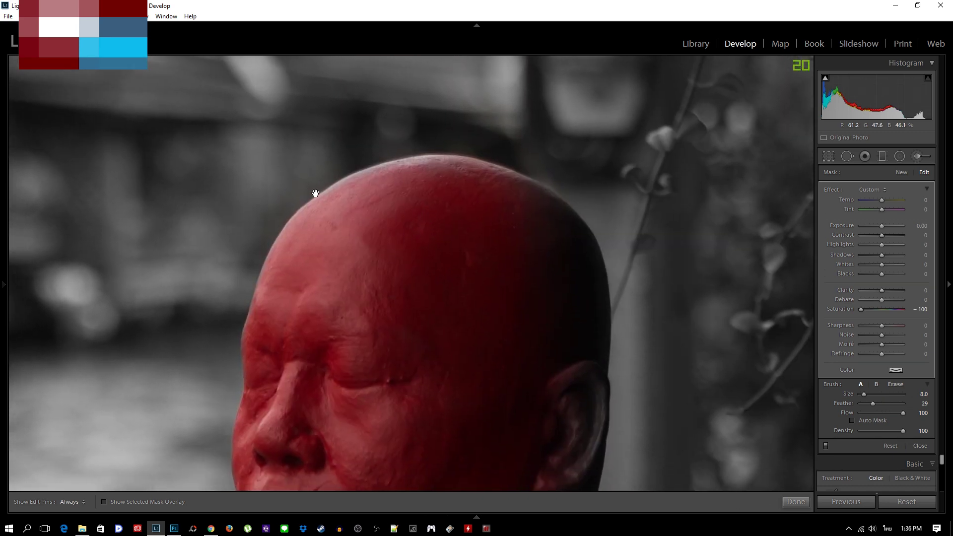
Restore red along the top edge of the head, undoing stray strokes near the ear.
key("alt")
key("h")
mouse_move(343, 188)
left_mouse_down()
mouse_move(468, 166)
mouse_move(545, 200)
mouse_move(590, 260)
mouse_move(598, 309)
mouse_move(597, 423)
mouse_move(574, 471)
mouse_move(566, 395)
mouse_move(566, 460)
mouse_move(587, 378)
mouse_move(575, 371)
left_mouse_up()
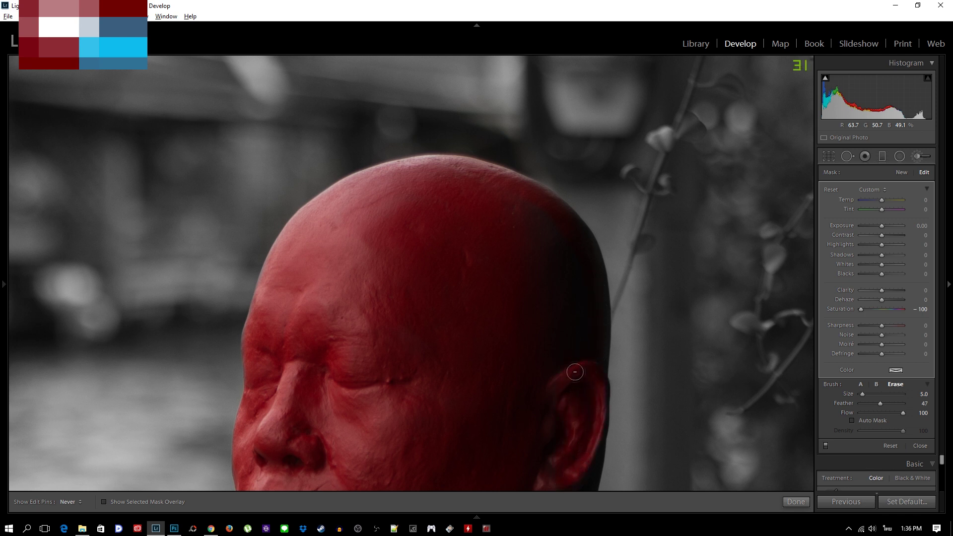
key("ctrl+z")
left_click(584, 370)
key("ctrl+z")
key("ctrl+z")
left_click(517, 278)
key("ctrl+z")
key("ctrl+z")
Pan to the neck and erase the grey along its edge toward the shoulder.
key("h")
key("alt")
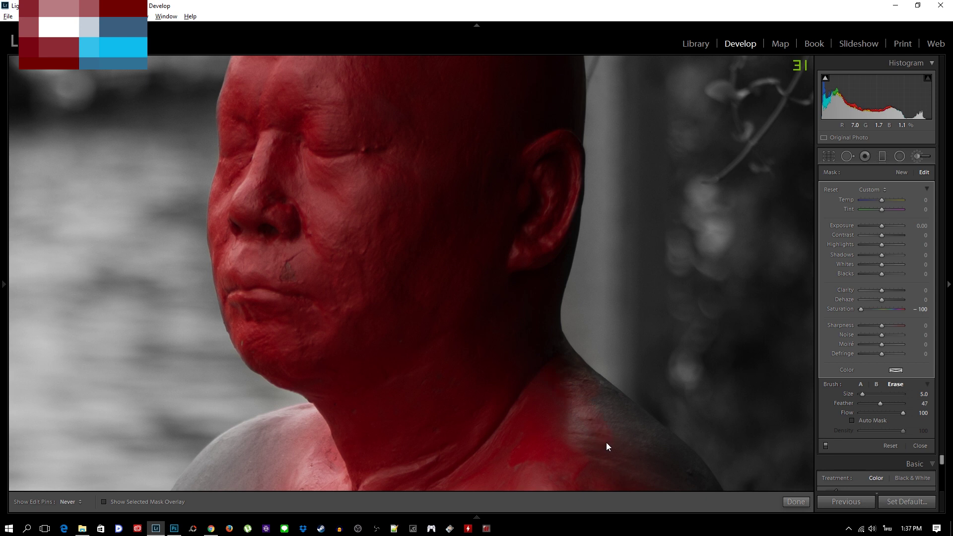
left_click_drag(600, 383, 398, 259)
key("h")
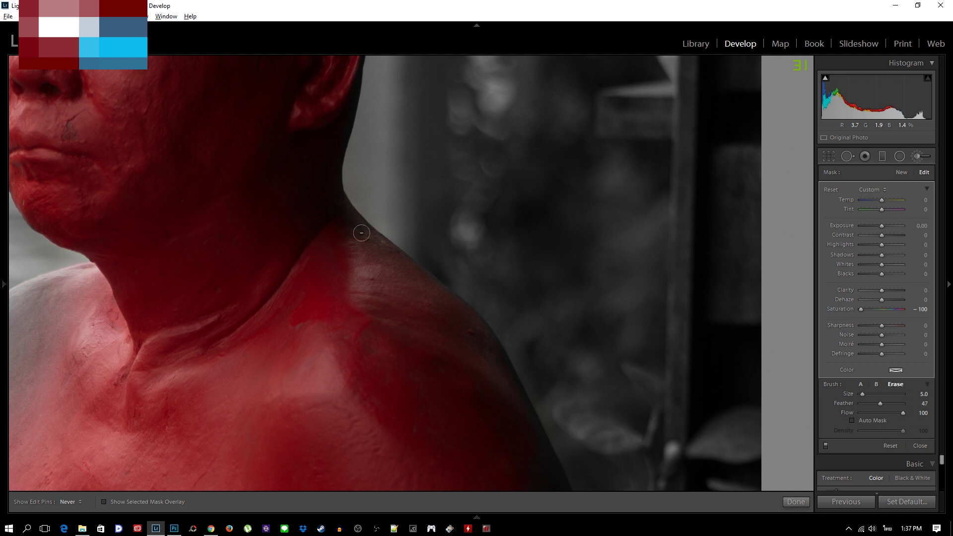
Restore red along the outer edge of the right shoulder out to its dark edge.
key("alt")
key("h")
key("h")
left_click_drag(548, 361, 345, 118)
key("alt")
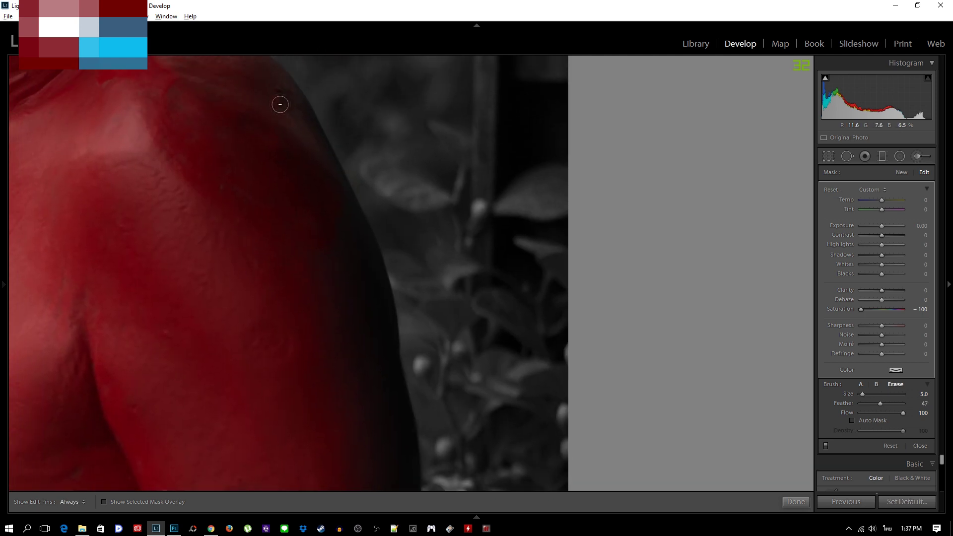
key("h")
mouse_move(376, 416)
left_mouse_down()
mouse_move(330, 402)
mouse_move(278, 177)
mouse_move(360, 471)
mouse_move(330, 252)
mouse_move(359, 356)
mouse_move(348, 242)
mouse_move(372, 432)
mouse_move(343, 219)
mouse_move(398, 496)
mouse_move(396, 399)
mouse_move(409, 480)
mouse_move(466, 153)
left_mouse_up()
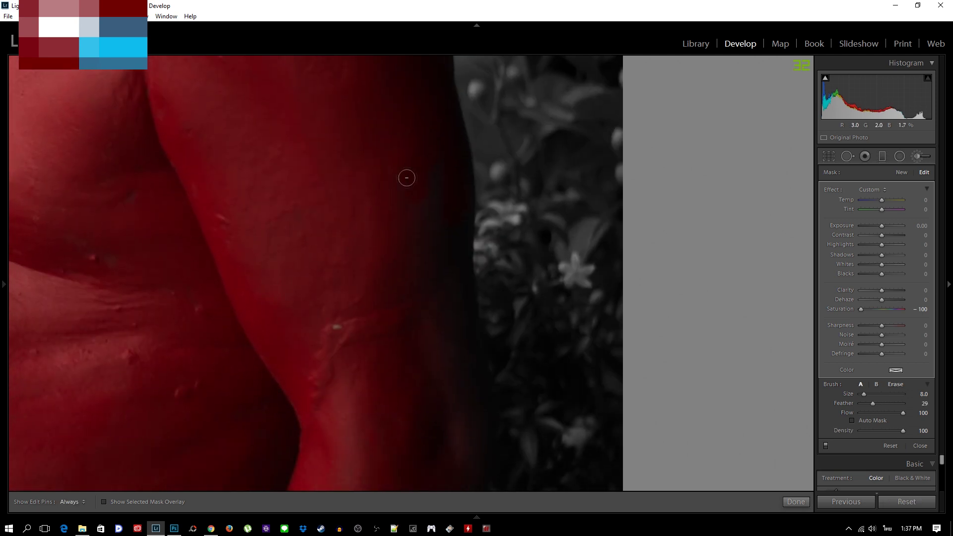
mouse_move(437, 378)
left_mouse_down()
mouse_move(427, 132)
mouse_move(451, 377)
mouse_move(415, 234)
mouse_move(437, 306)
mouse_move(410, 398)
mouse_move(419, 299)
mouse_move(470, 438)
mouse_move(457, 196)
mouse_move(482, 438)
mouse_move(464, 485)
mouse_move(454, 485)
mouse_move(477, 427)
mouse_move(477, 352)
mouse_move(457, 202)
mouse_move(459, 436)
mouse_move(464, 144)
mouse_move(487, 268)
mouse_move(498, 174)
mouse_move(500, 240)
mouse_move(487, 320)
mouse_move(423, 479)
mouse_move(438, 379)
mouse_move(444, 406)
mouse_move(468, 139)
mouse_move(417, 402)
mouse_move(459, 74)
mouse_move(468, 134)
mouse_move(389, 353)
mouse_move(433, 272)
mouse_move(468, 178)
mouse_move(442, 229)
mouse_move(411, 374)
mouse_move(426, 485)
left_mouse_up()
Restore red along the fist's edge, then zoom out and onto the front shoulder.
key("h")
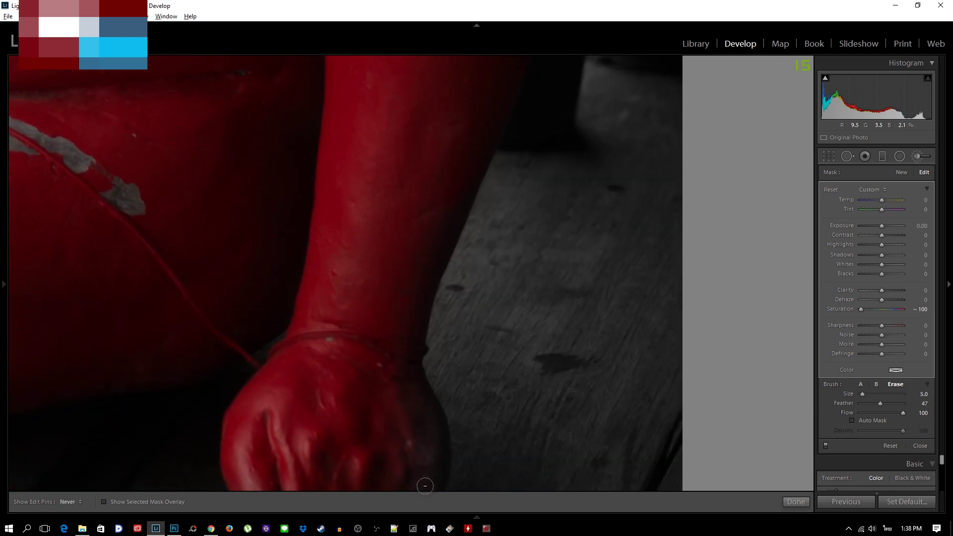
key("h")
left_click_drag(400, 427, 409, 194)
mouse_move(404, 141)
left_mouse_down()
mouse_move(396, 345)
mouse_move(427, 204)
mouse_move(406, 313)
mouse_move(437, 246)
mouse_move(415, 321)
mouse_move(435, 297)
mouse_move(447, 245)
mouse_move(442, 196)
mouse_move(412, 135)
mouse_move(415, 298)
mouse_move(321, 291)
mouse_move(293, 322)
mouse_move(268, 297)
mouse_move(276, 320)
mouse_move(309, 304)
mouse_move(314, 338)
left_mouse_up()
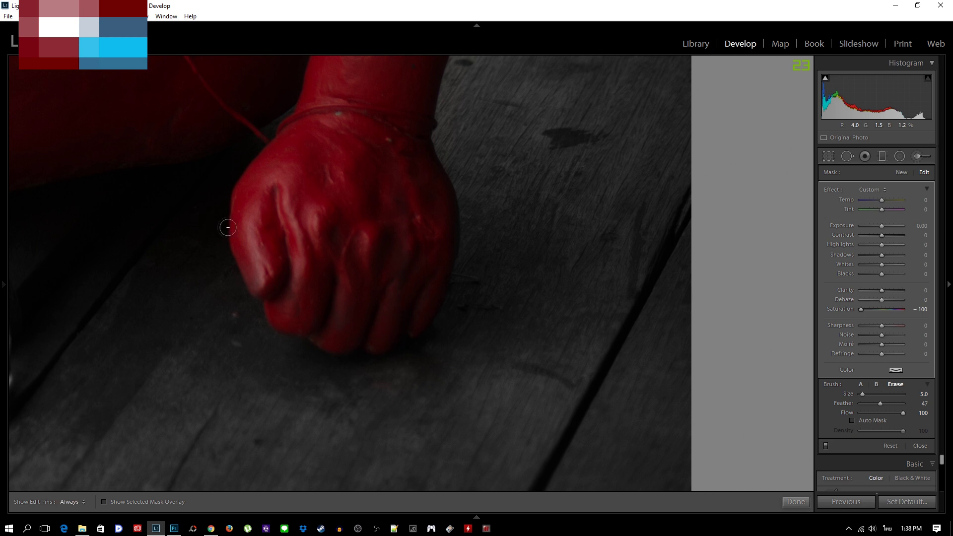
key("z")
left_click(450, 237)
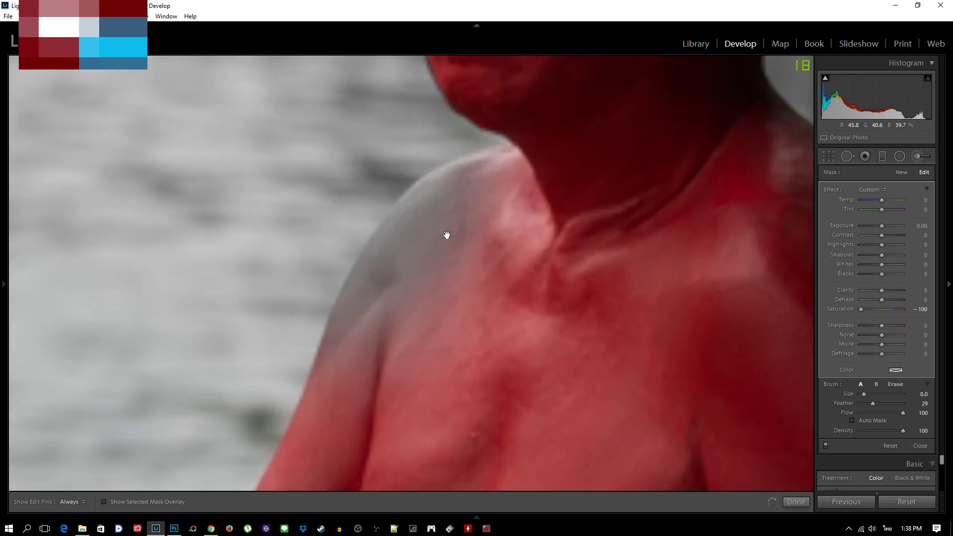
Erase the grey along the front shoulder and arm edge with a size-7 brush.
key("alt")
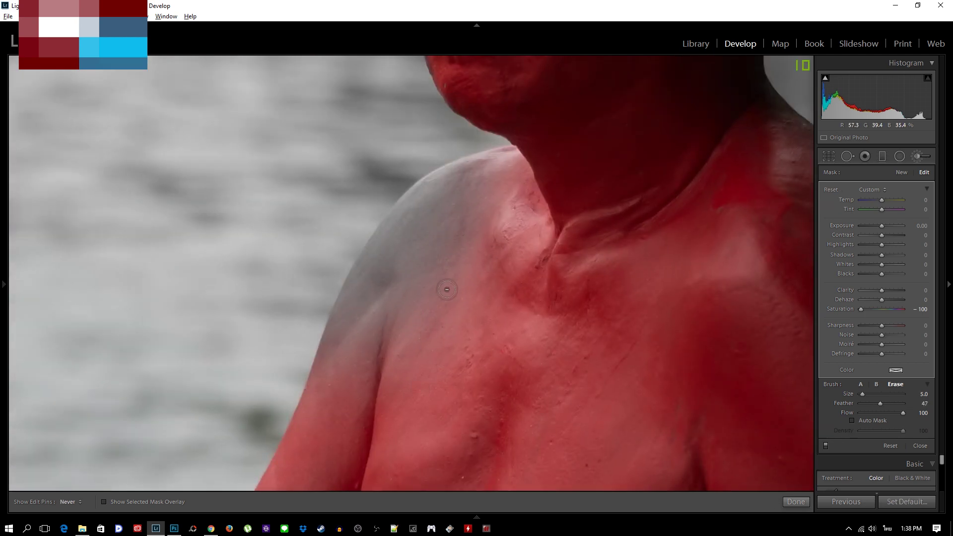
key("bracketright")
key("h")
left_click_drag(447, 206, 353, 378)
key("h")
key("bracketleft")
key("bracketleft")
key("h")
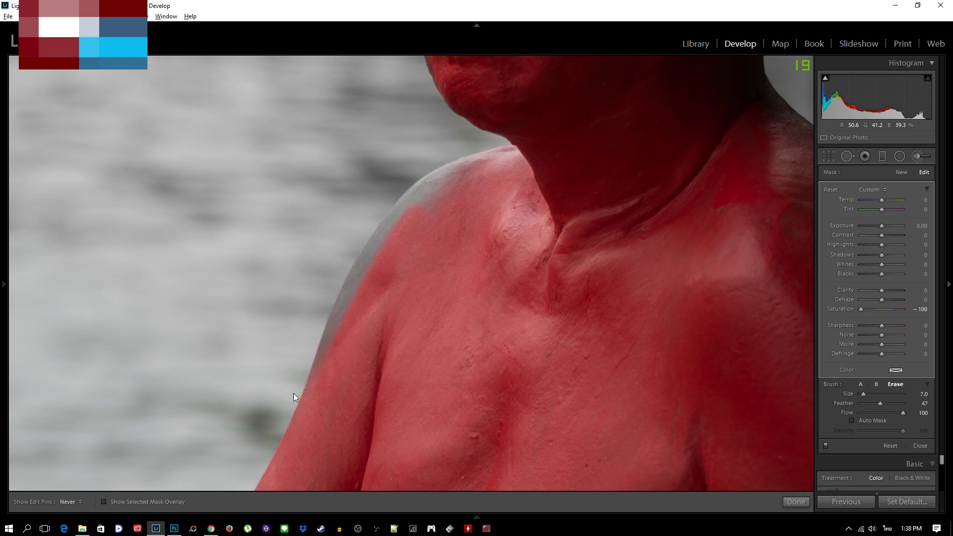
left_click_drag(310, 350, 323, 313)
Restore red on the leg beside the bench, then zoom out to the whole photo.
left_click_drag(341, 428, 559, 30)
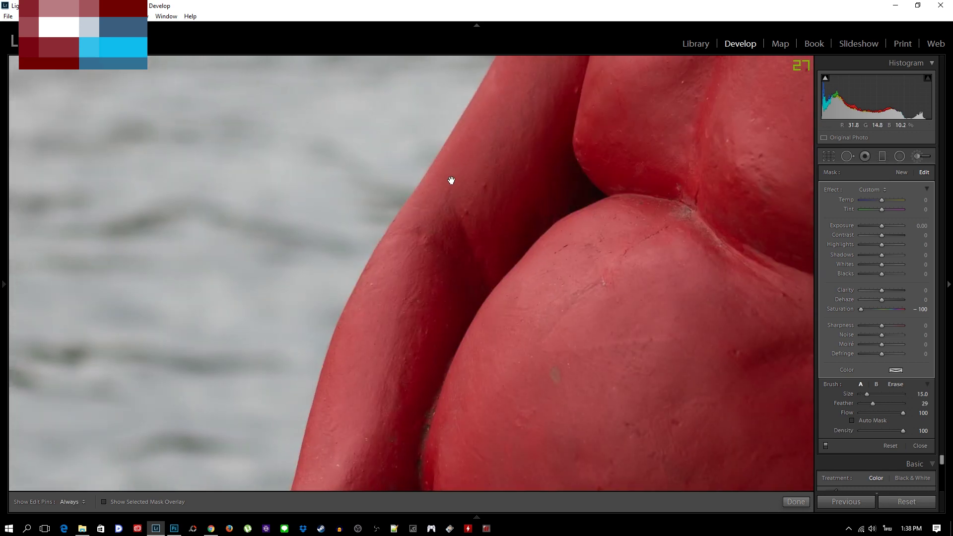
left_click_drag(393, 424, 502, 317)
left_click_drag(287, 421, 432, 158)
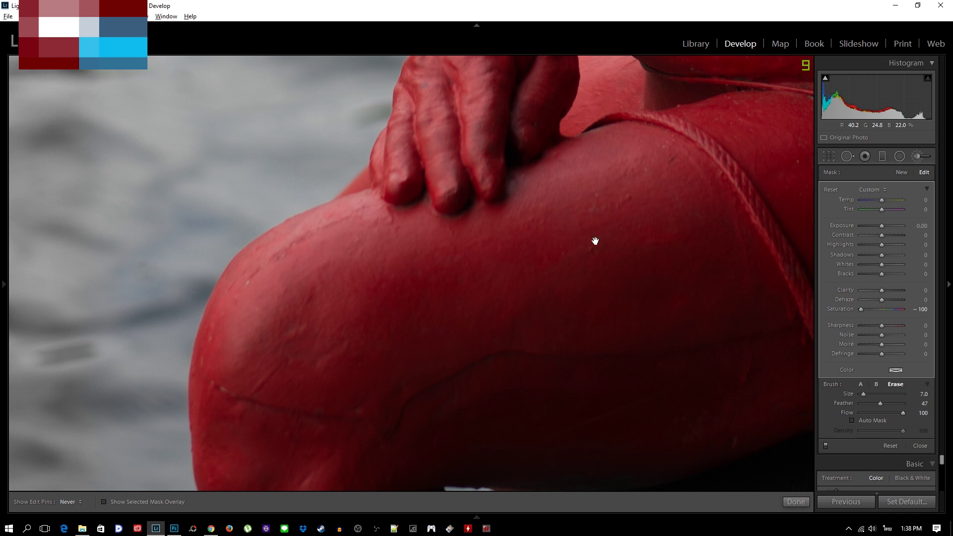
left_click_drag(589, 213, 552, 80)
key("alt+h")
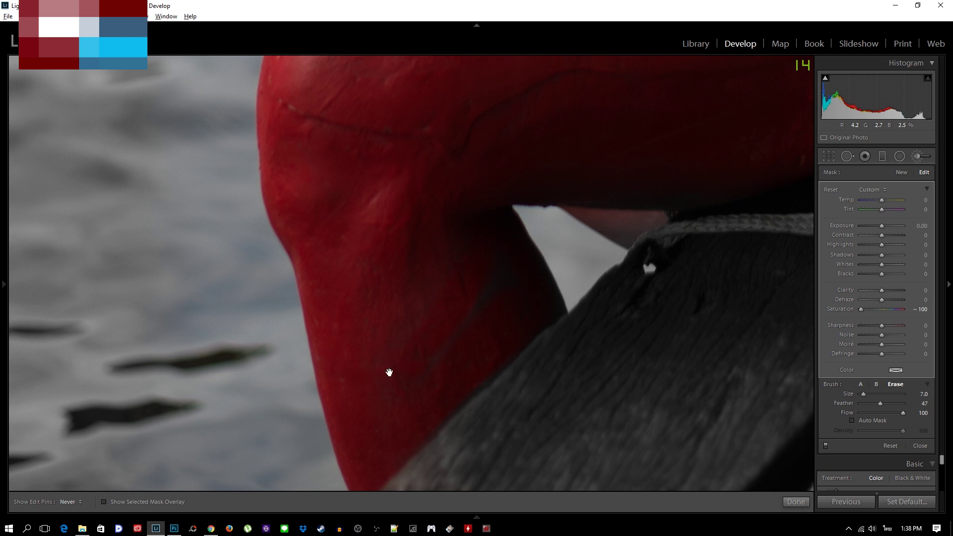
key("h")
key("h")
left_click_drag(611, 215, 635, 198)
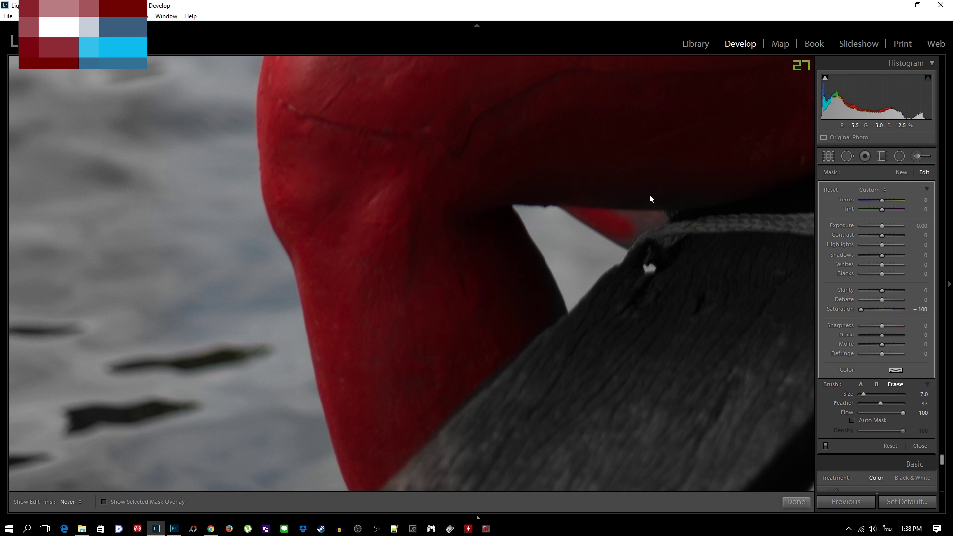
key("ctrl+minus")
key("ctrl+minus")
key("ctrl+minus")
key("h")
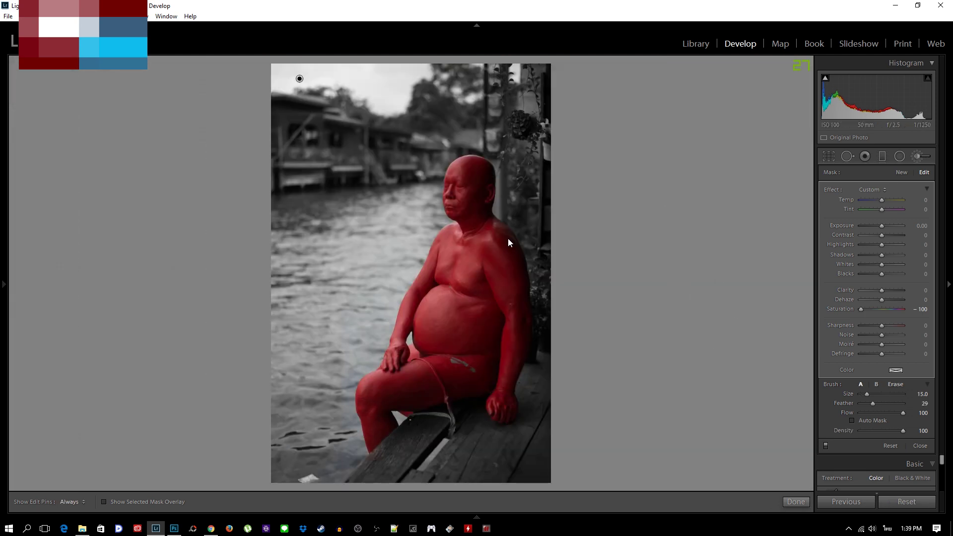